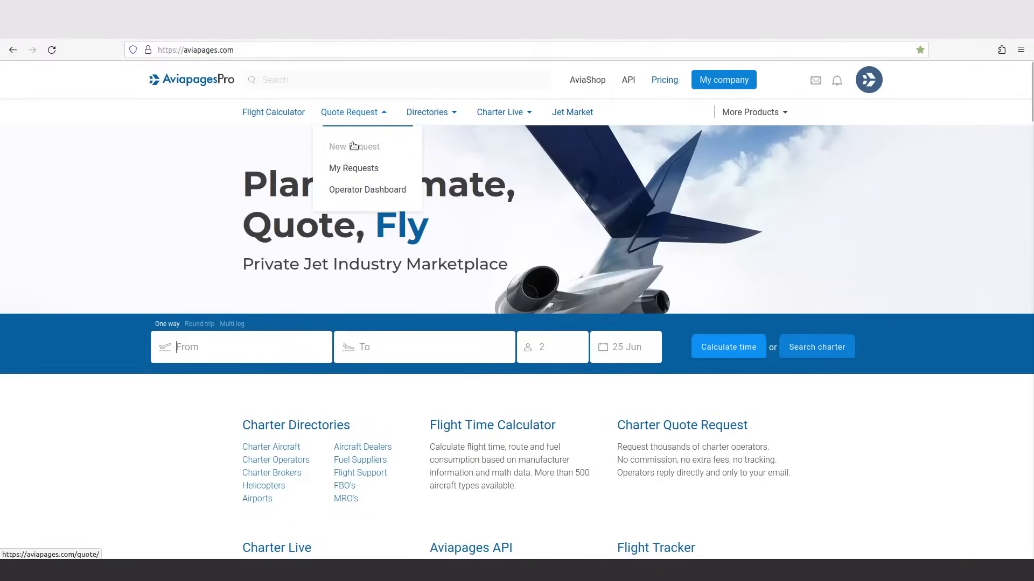
Start a new quote request from Zurich LSZH to London Biggin Hill EGKB
left_click(353, 144)
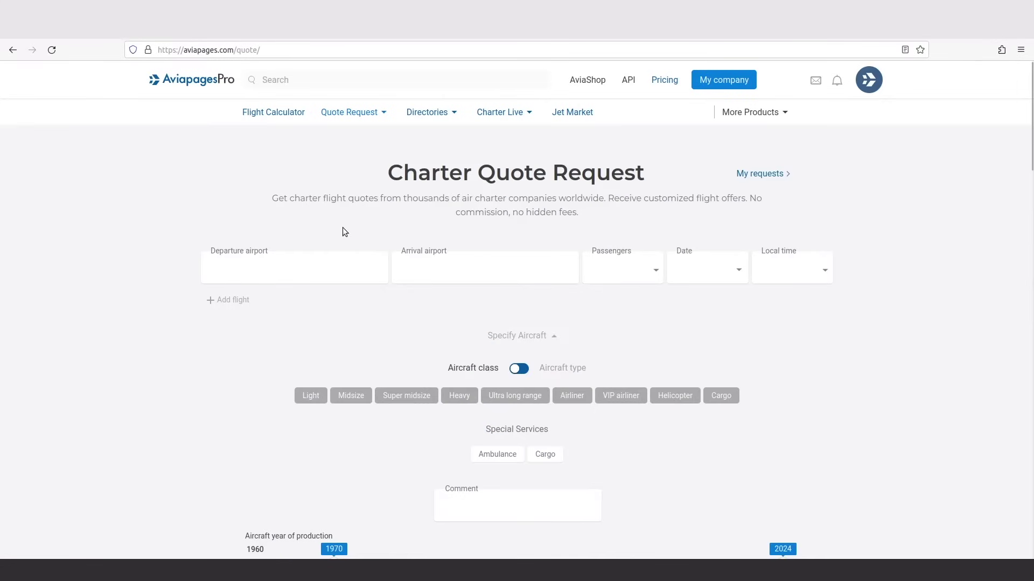
left_click(287, 268)
type("zurich")
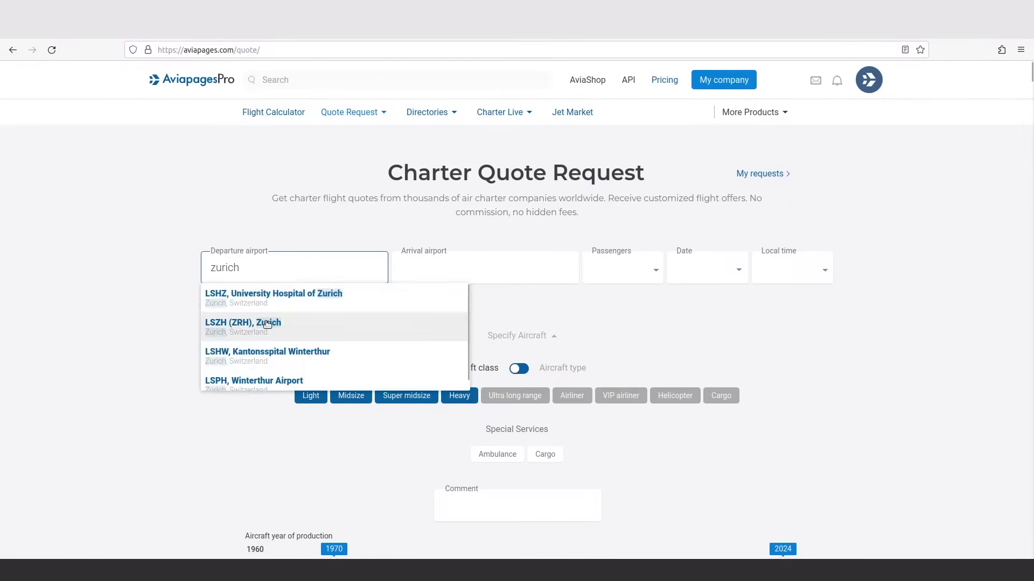
left_click(266, 321)
left_click(417, 270)
type("egkb")
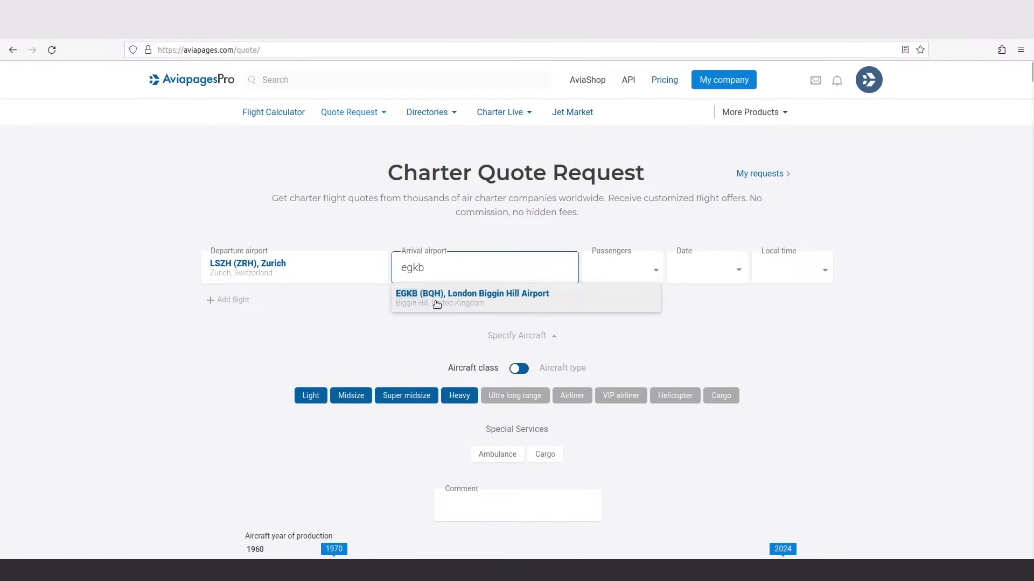
left_click(453, 300)
Set 5 passengers, flight date 30 June 2024 and departure time 13:00
left_click(622, 270)
left_click(614, 373)
left_click(704, 269)
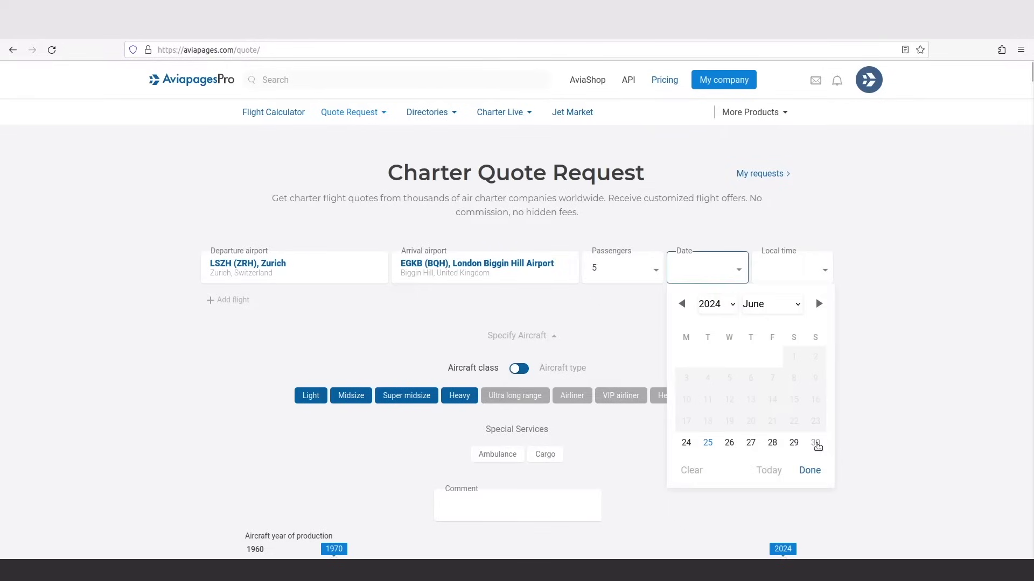
left_click(816, 444)
left_click(796, 270)
left_click(779, 372)
Try adding a return leg and a specific aircraft type, then revert to one-way by class
left_click(234, 301)
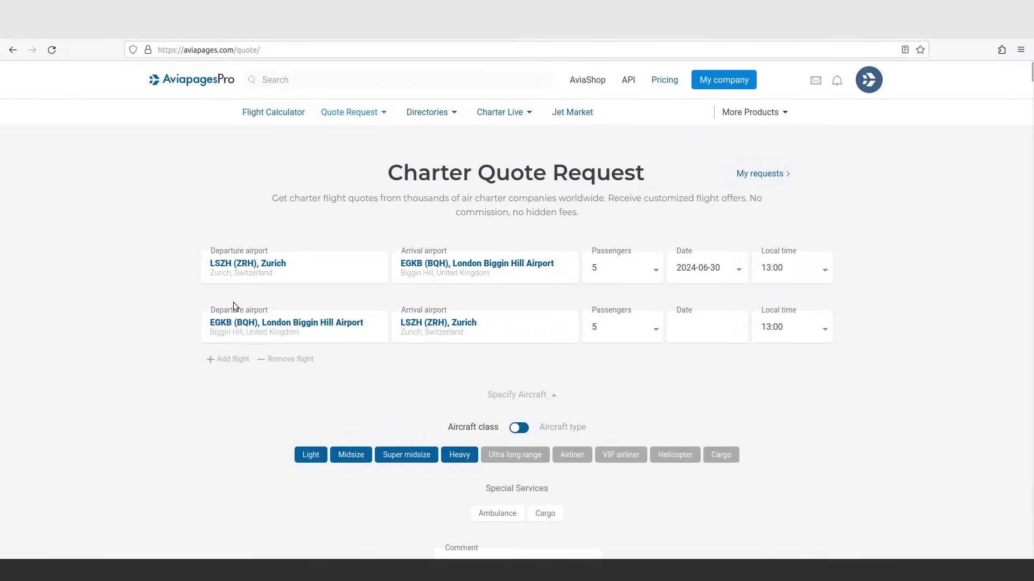
left_click(280, 360)
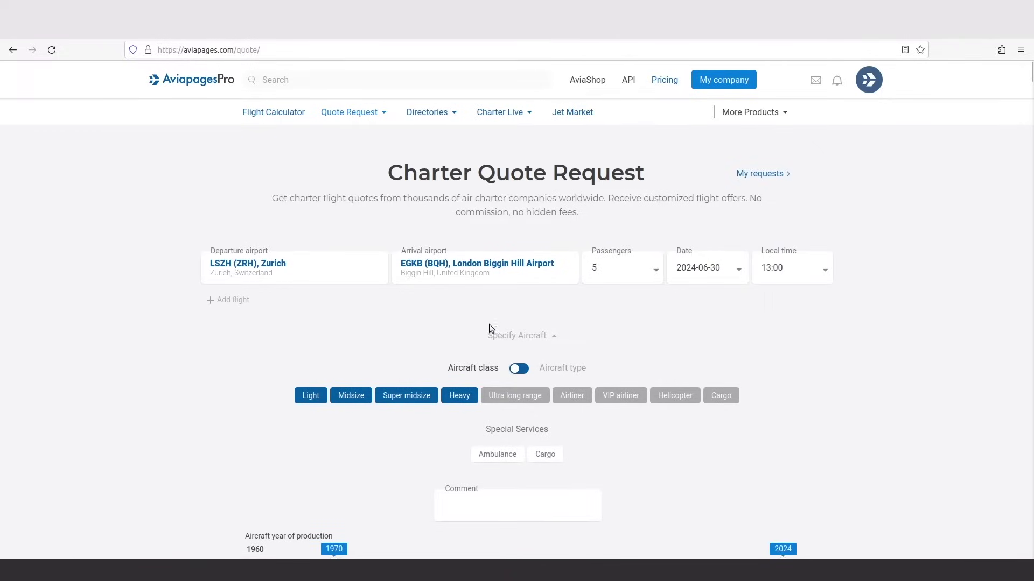
left_click(519, 368)
left_click(517, 411)
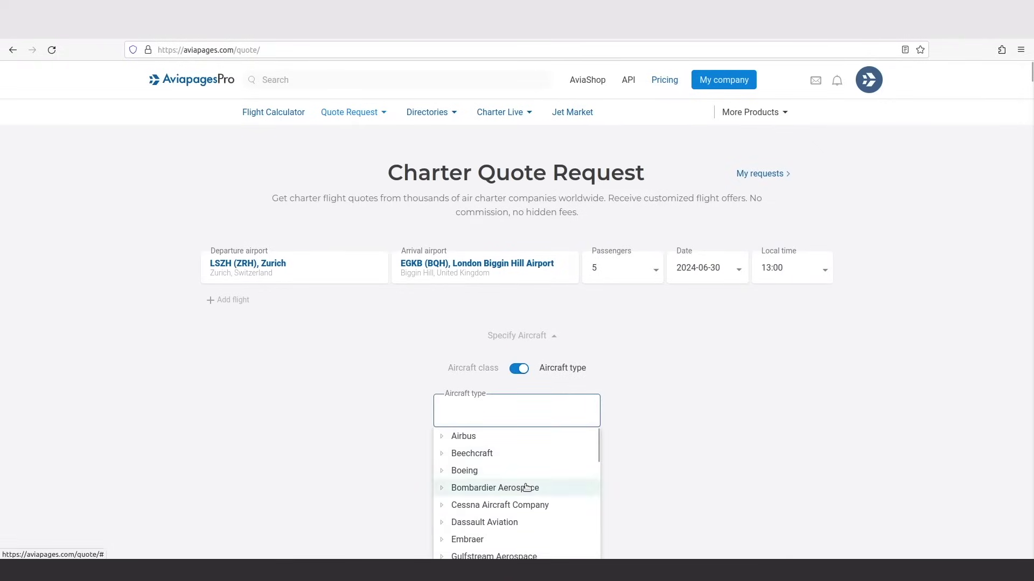
scroll(526, 488, "down", 2)
scroll(527, 489, "down", 3)
scroll(527, 469, "up", 4)
left_click(519, 368)
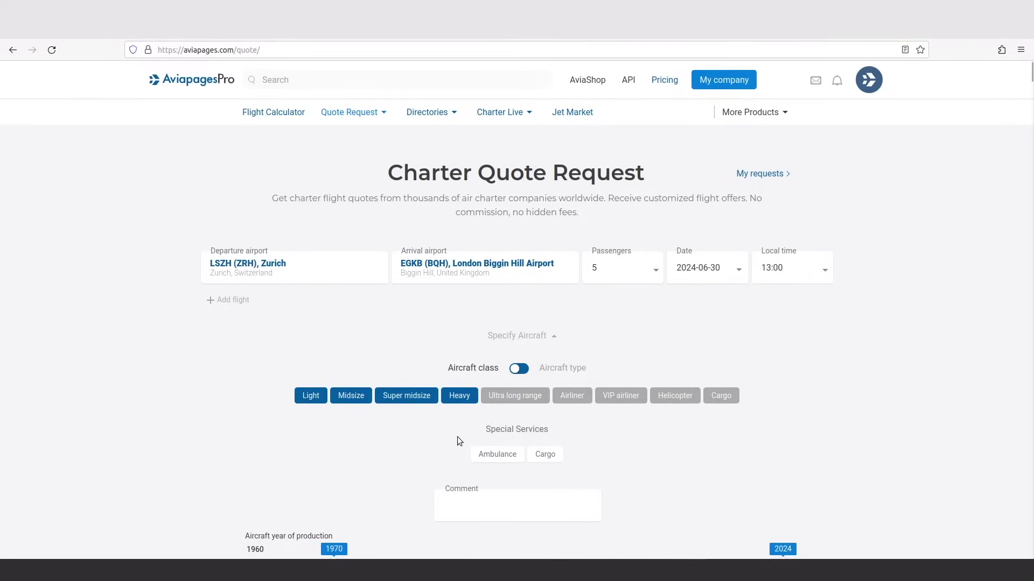
scroll(457, 437, "down", 3)
scroll(458, 437, "down", 1)
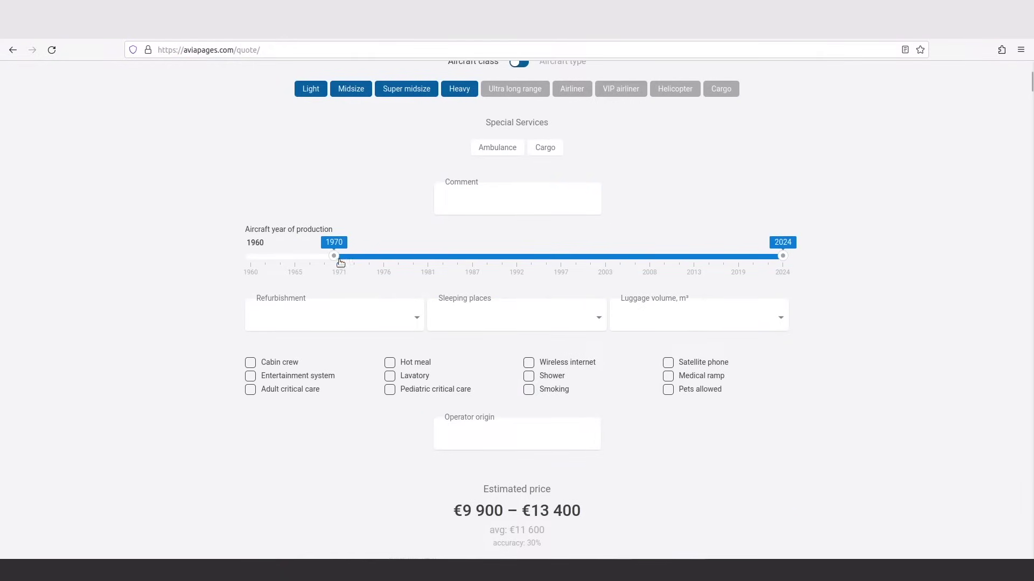
Set refurbishment to Empty, leaving sleeping places and luggage volume unchanged
left_click(335, 318)
scroll(336, 444, "down", 5)
left_click(267, 548)
left_click(565, 317)
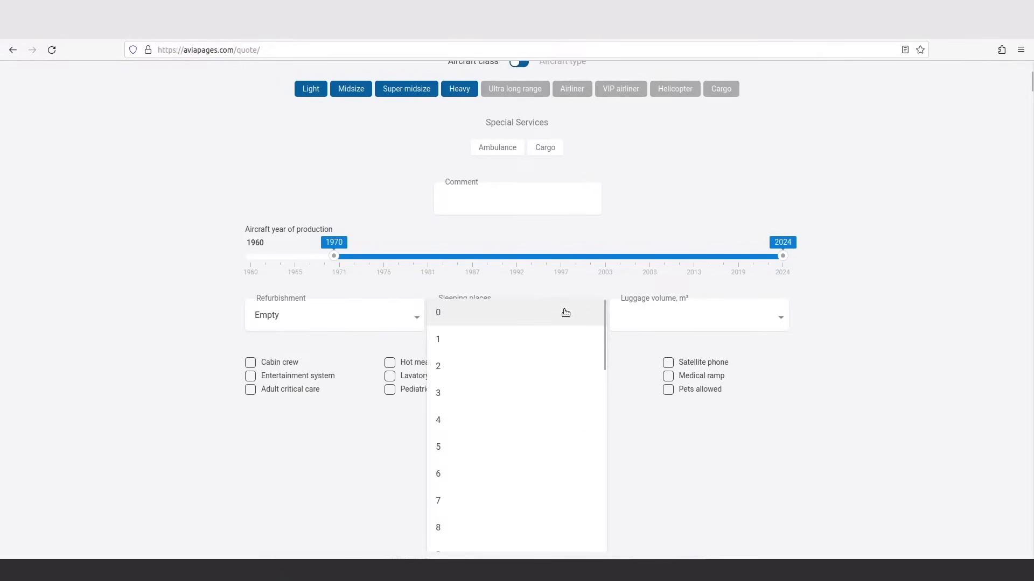
left_click(699, 317)
left_click(823, 326)
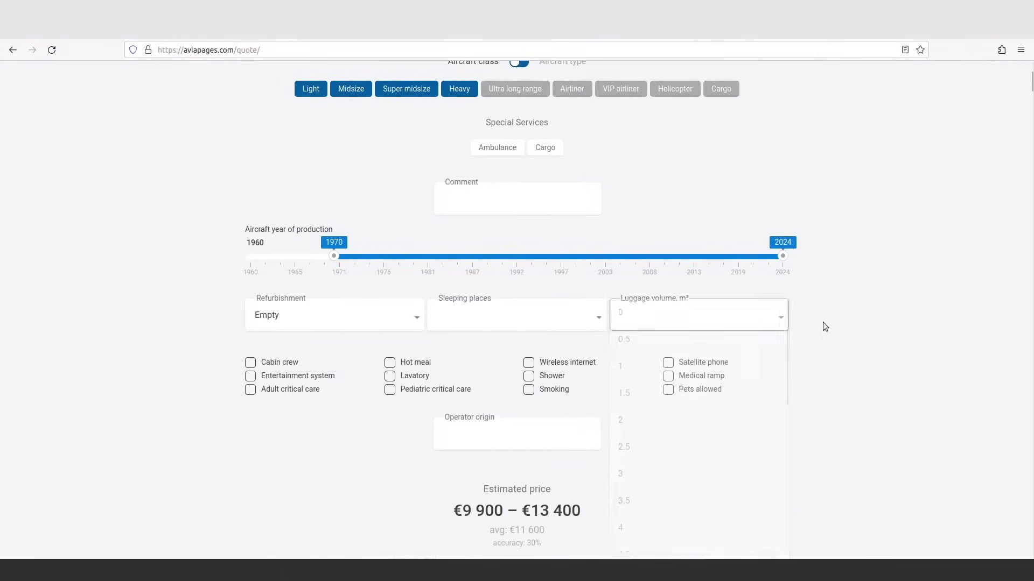
Toggle hot meal on and off, drop wireless internet, and review operator countries
left_click(390, 363)
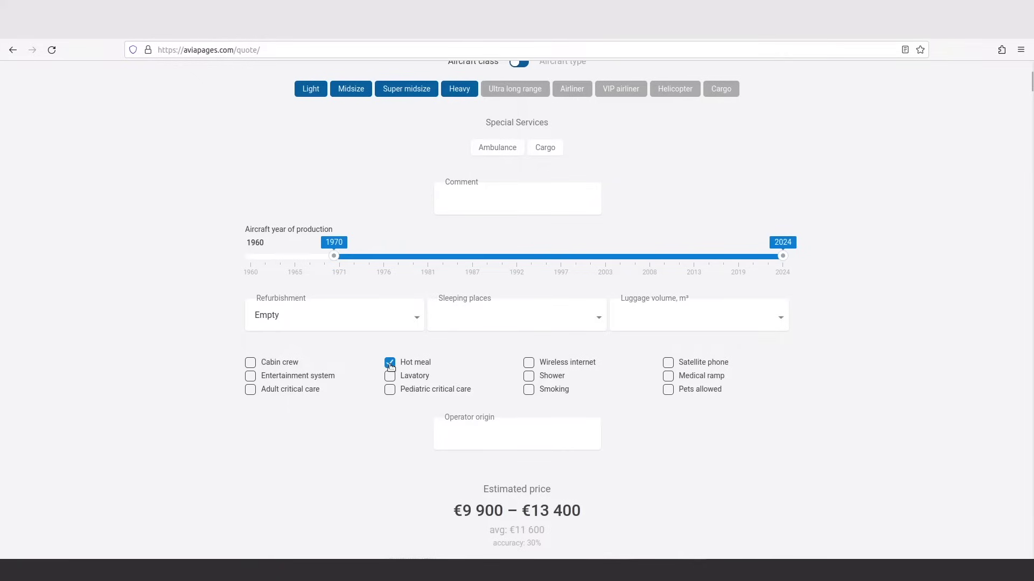
left_click(390, 364)
left_click(529, 363)
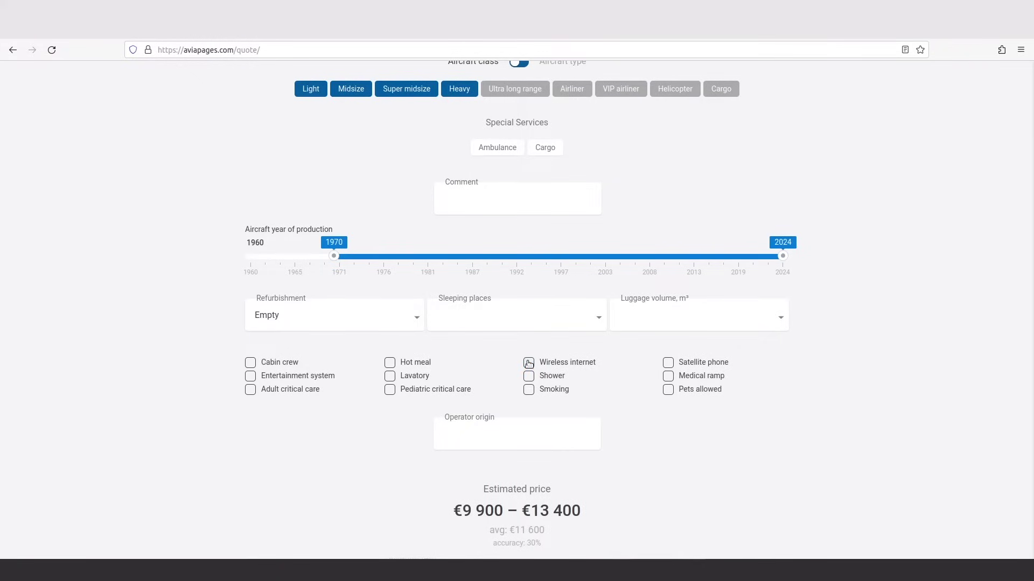
left_click(518, 429)
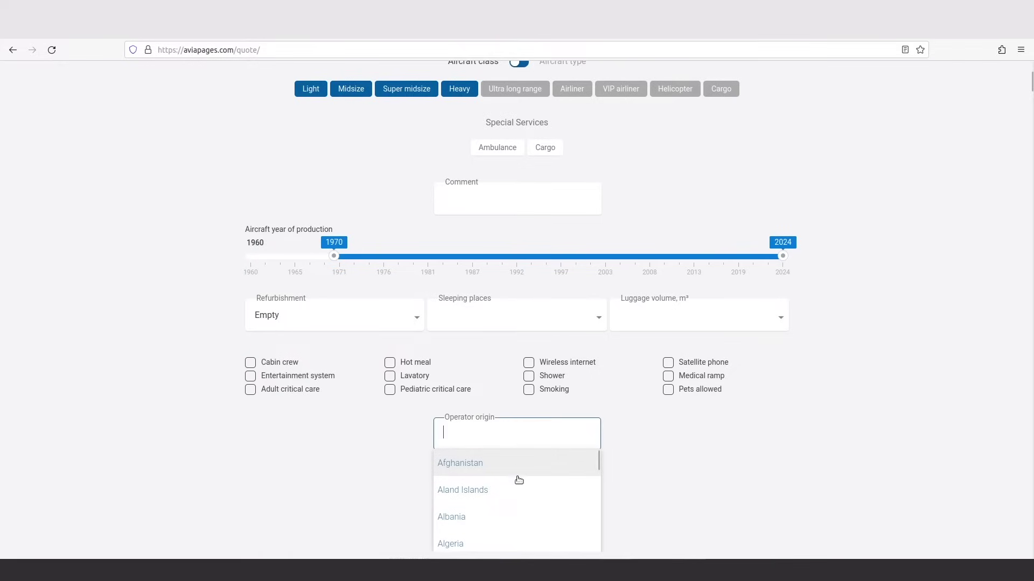
scroll(519, 517, "down", 3)
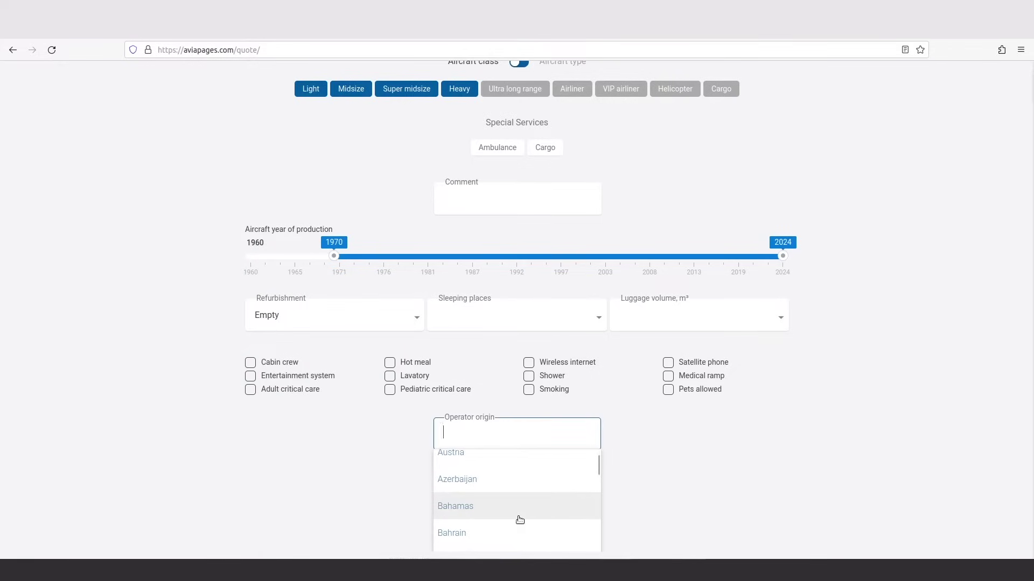
scroll(519, 520, "down", 3)
scroll(519, 520, "down", 3)
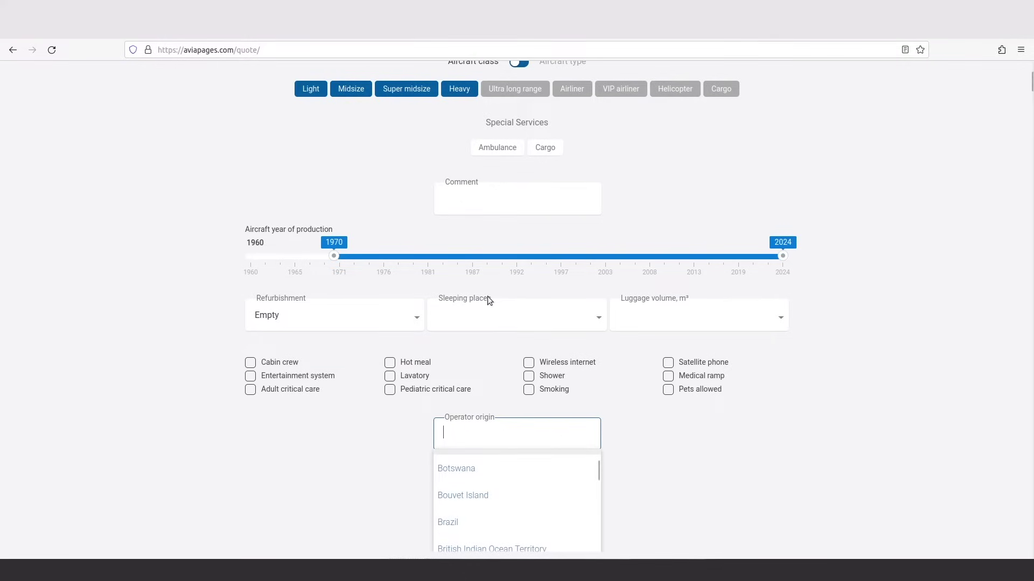
Add the suggested comment 'Please include VIP lounges' for operators
left_click(476, 199)
left_click(476, 200)
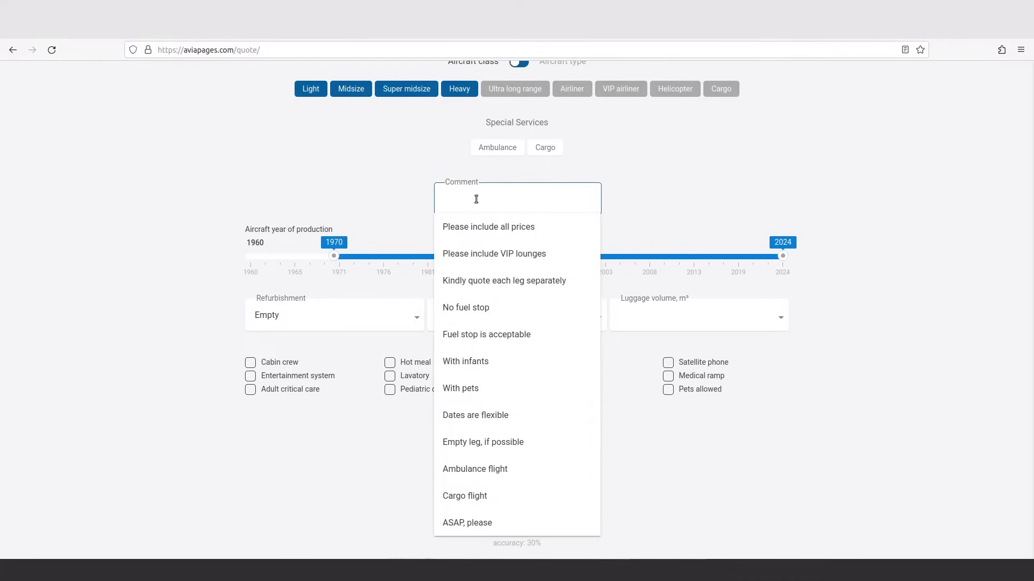
left_click(478, 256)
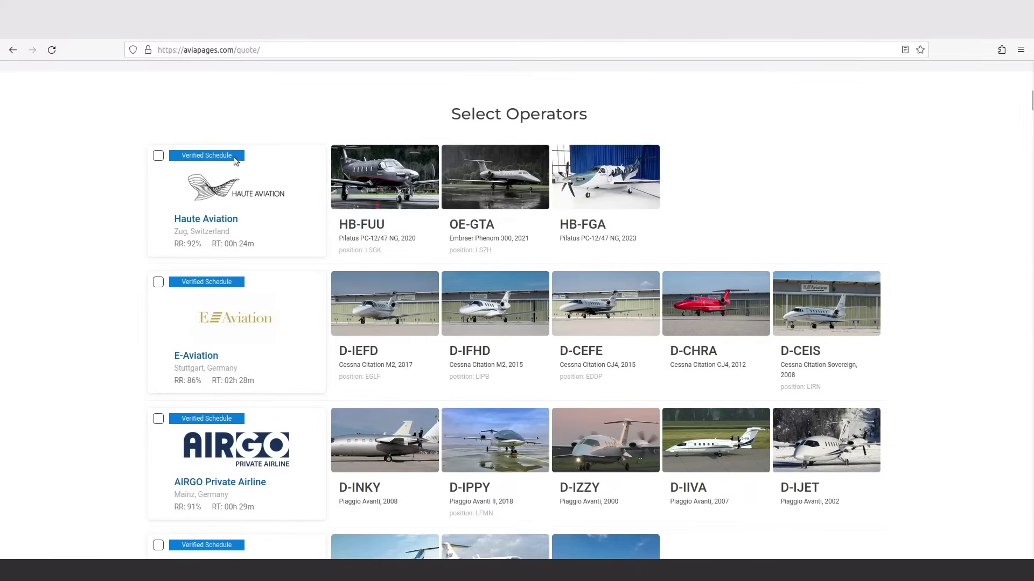
left_click_drag(236, 160, 186, 158)
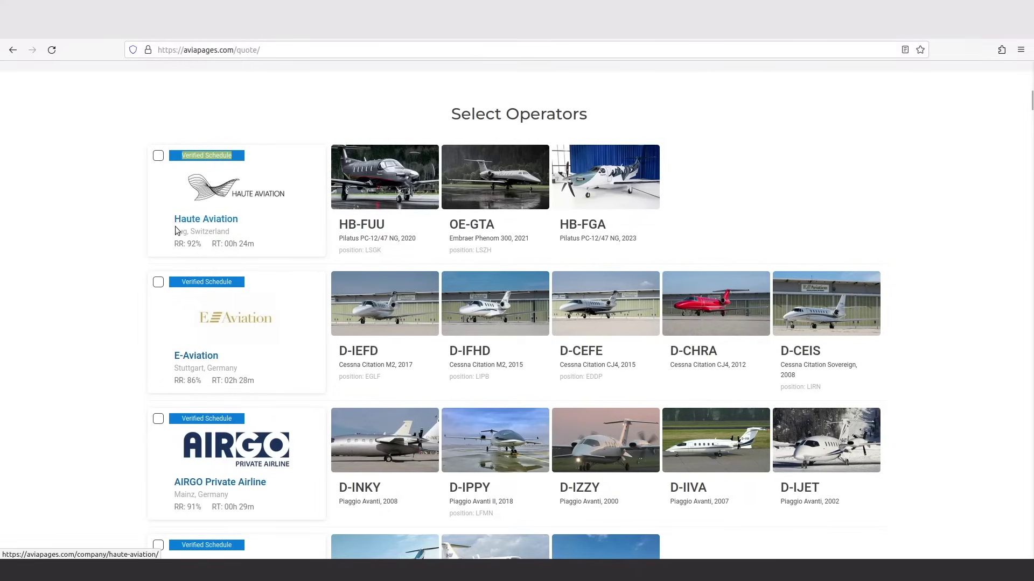
left_click_drag(175, 244, 192, 247)
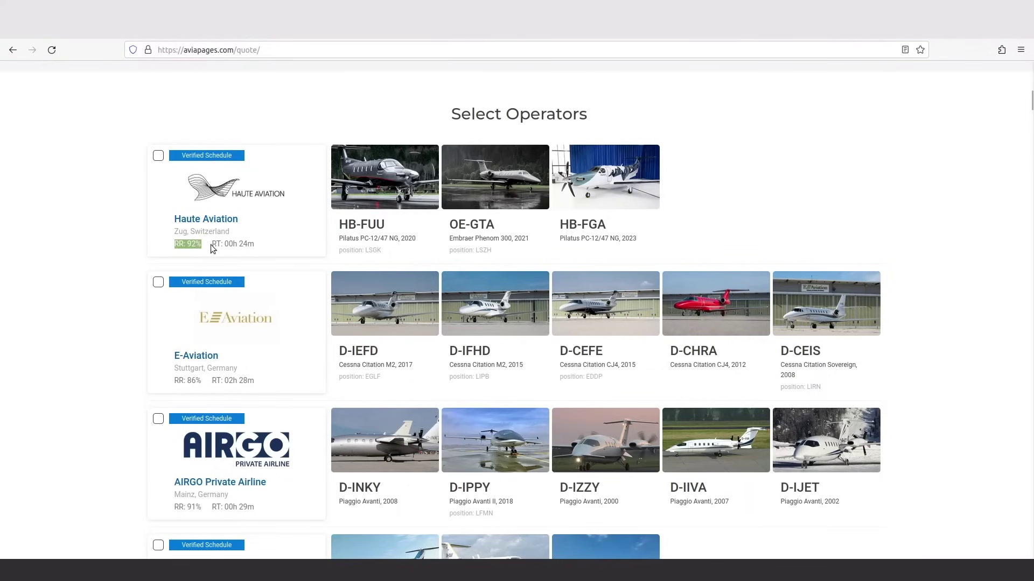
left_click_drag(213, 245, 253, 247)
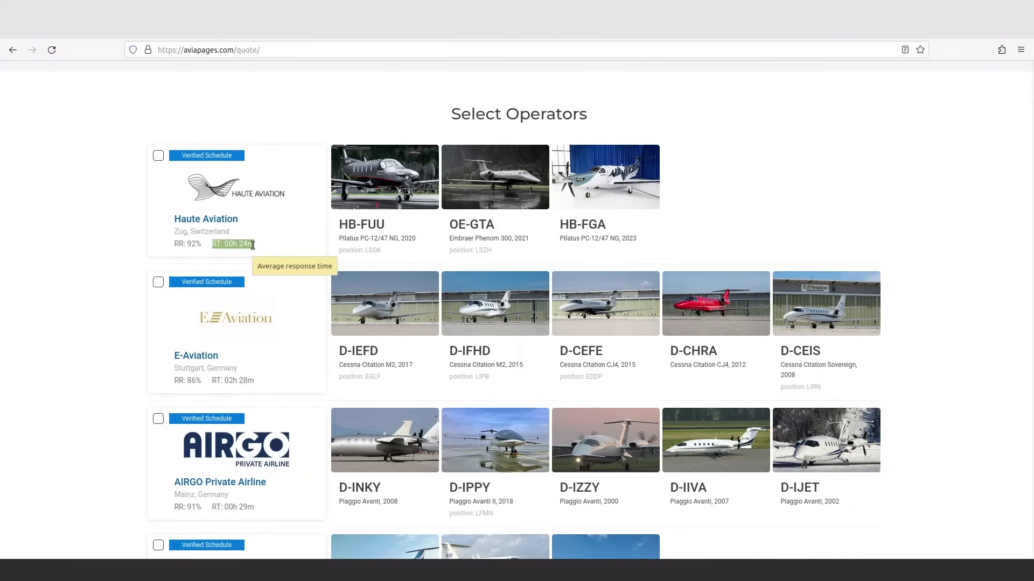
left_click(253, 246)
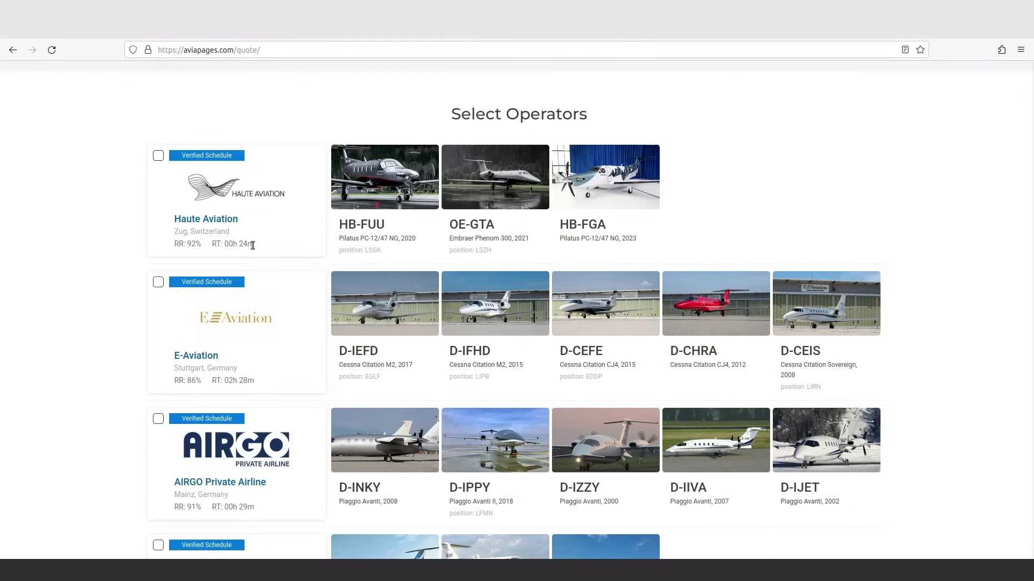
Select the 20 operators to receive the request, including Bartolini, Omni, Sparfell, Tyrolean and Air Pannonia
left_click(158, 156)
left_click(158, 282)
left_click(158, 418)
scroll(158, 419, "down", 5)
left_click(158, 177)
left_click(159, 304)
scroll(159, 304, "down", 5)
scroll(158, 304, "up", 1)
left_click(159, 185)
left_click(158, 311)
scroll(159, 441, "down", 4)
left_click(160, 395)
scroll(160, 395, "down", 4)
left_click(159, 231)
left_click(159, 343)
scroll(159, 343, "down", 4)
left_click(159, 223)
left_click(158, 349)
scroll(158, 349, "down", 4)
left_click(158, 168)
left_click(158, 295)
scroll(158, 294, "down", 4)
left_click(158, 175)
left_click(158, 302)
left_click(159, 429)
scroll(158, 429, "down", 5)
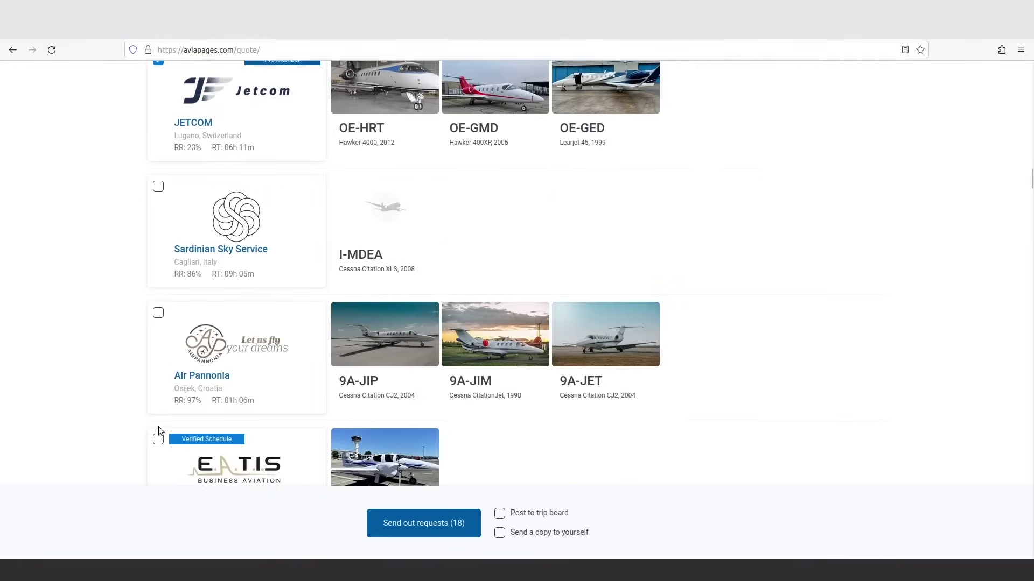
left_click(159, 313)
Send the request to the selected operators without trip board posting or a self-copy
left_click(500, 514)
left_click(501, 514)
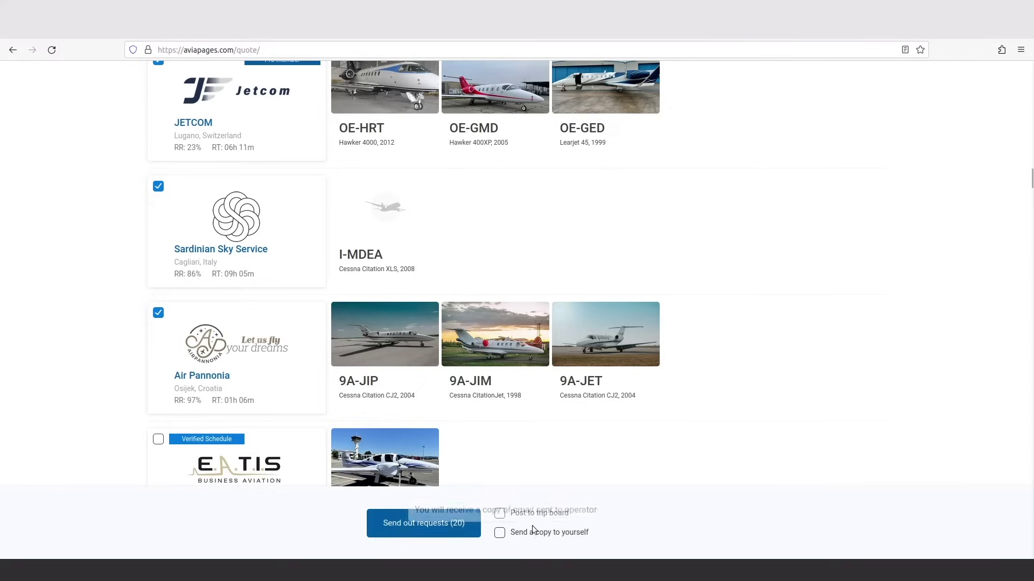
mouse_move(500, 533)
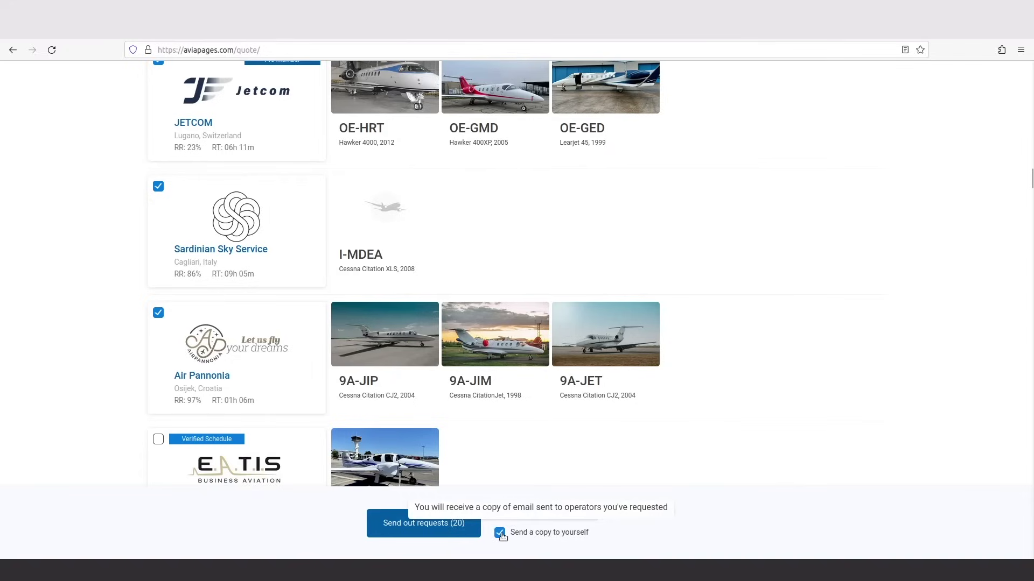
left_click(499, 533)
left_click(412, 524)
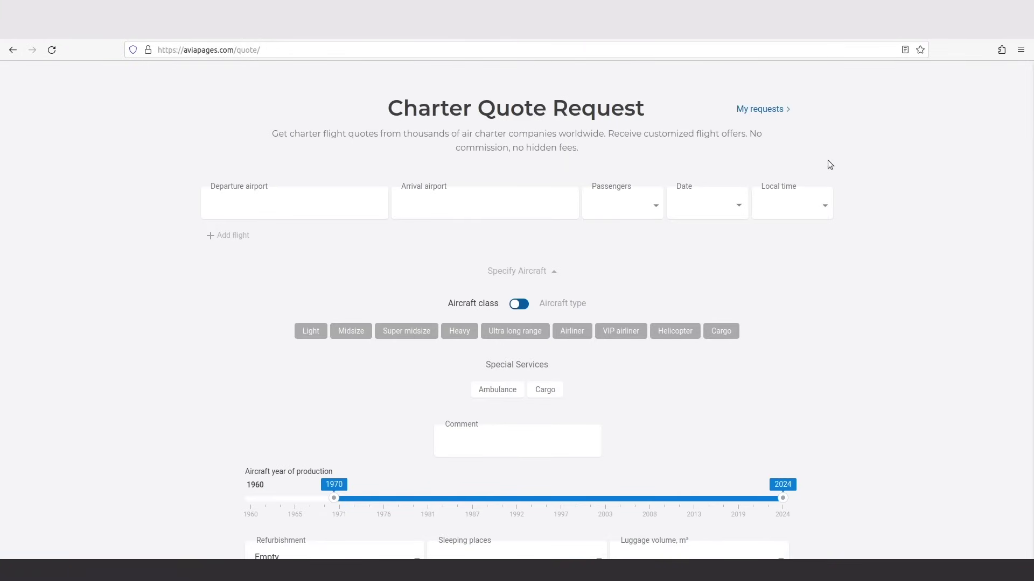
scroll(828, 160, "up", 2)
Go to My Requests and expand the Zurich–London Biggin Hill request details
left_click(354, 112)
left_click(356, 170)
left_click(383, 331)
scroll(479, 367, "down", 5)
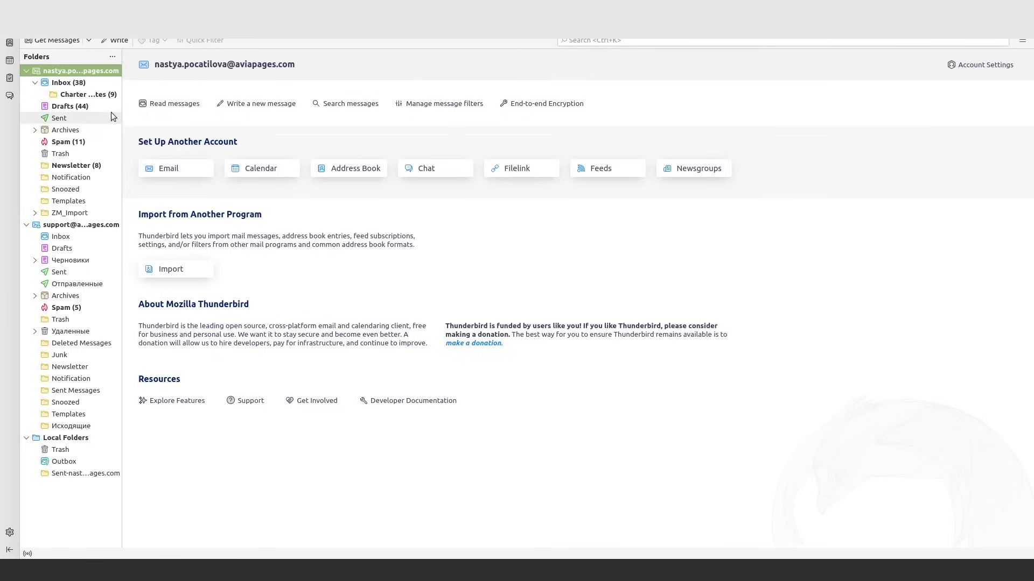
In Thunderbird's Charter folder, read the Air Pannonia offer and Union Aviation rejection emails
left_click(84, 95)
left_click(339, 104)
left_click(339, 86)
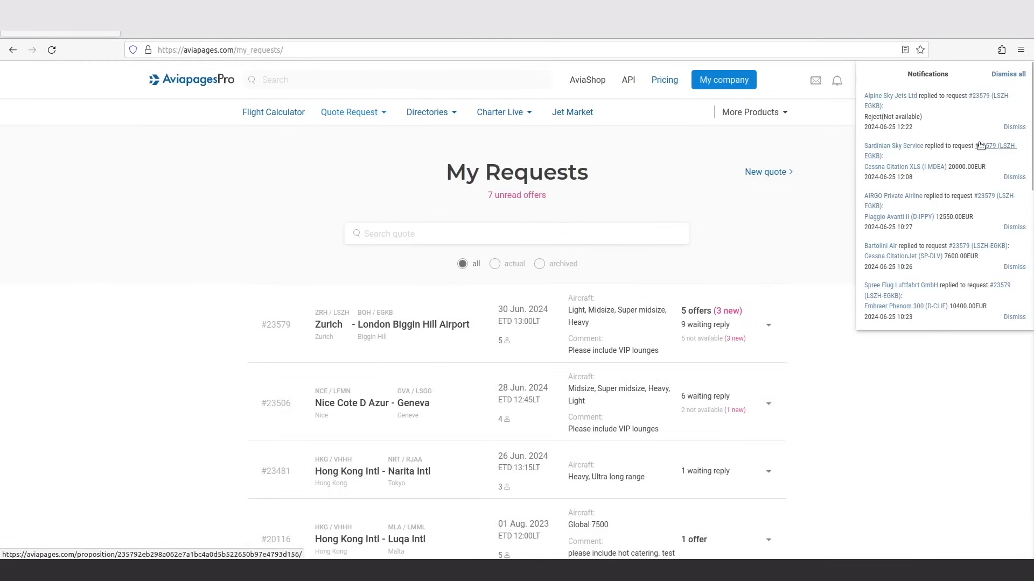
left_click(985, 147)
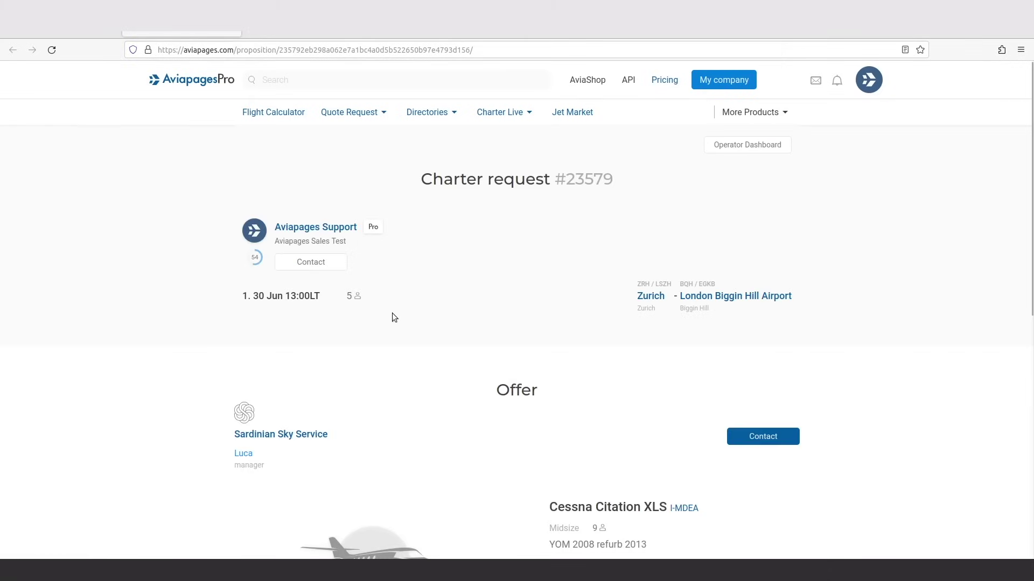
scroll(440, 373, "down", 3)
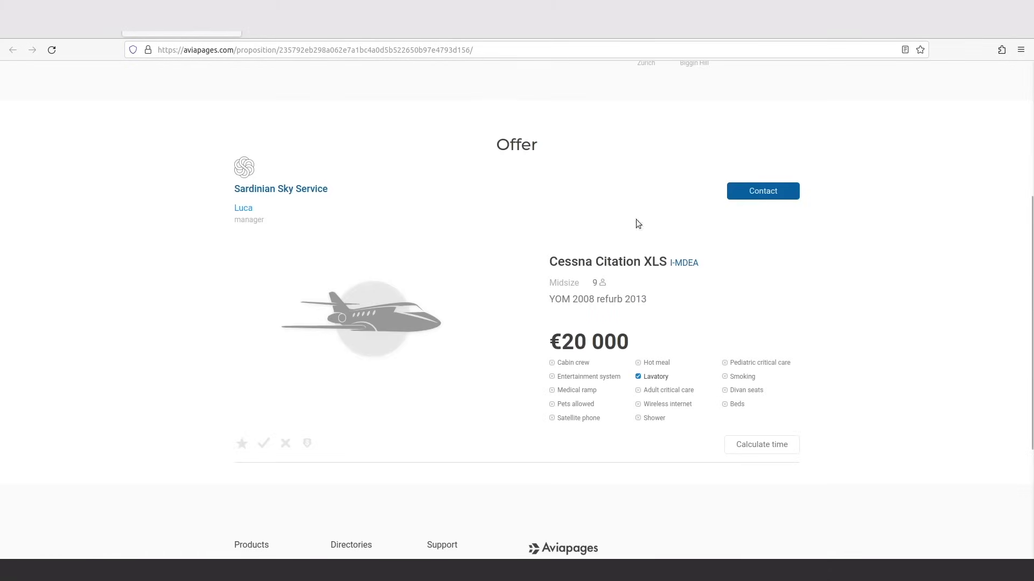
key("alt+Left")
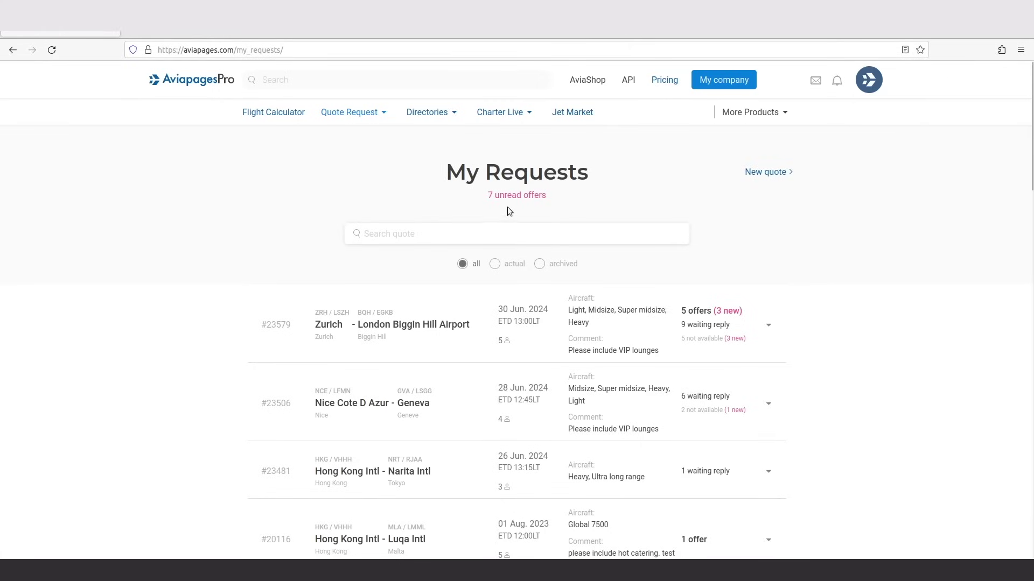
left_click(356, 112)
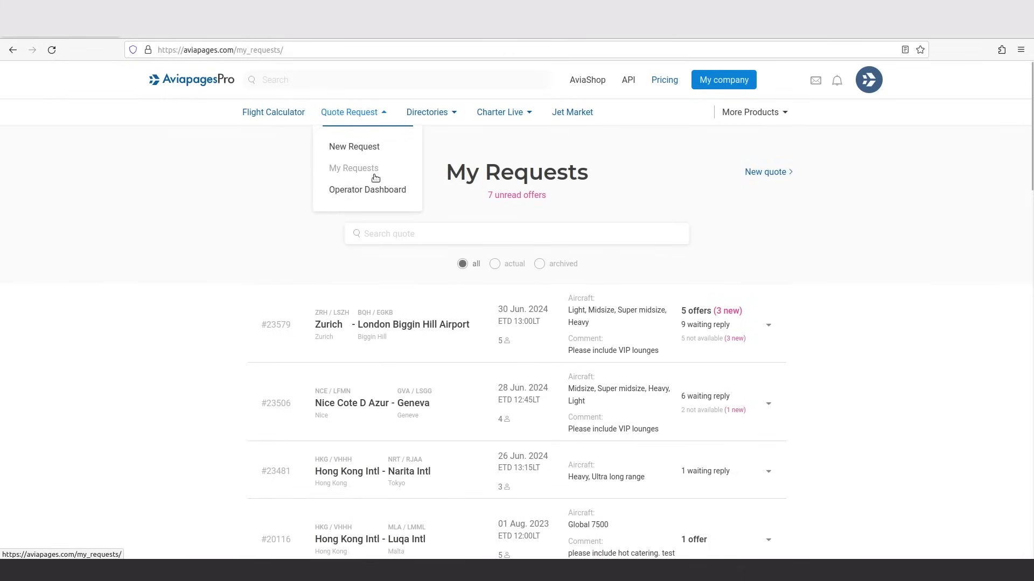
left_click(356, 168)
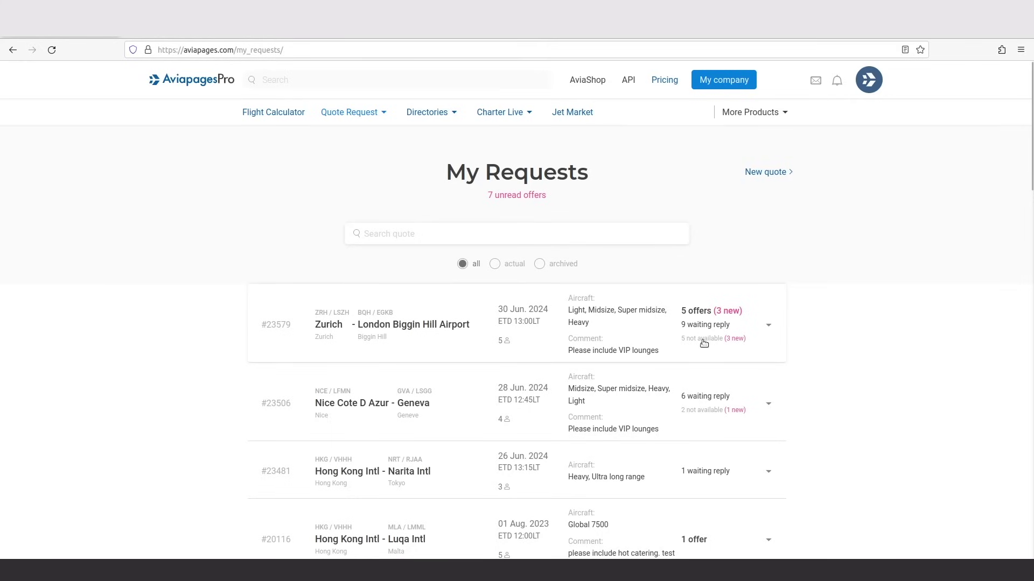
Expand request #23579's offers and sort them by price
left_click(544, 338)
scroll(305, 238, "down", 5)
scroll(304, 238, "down", 5)
scroll(304, 239, "down", 4)
scroll(304, 238, "up", 5)
scroll(305, 239, "up", 5)
scroll(305, 238, "up", 5)
scroll(321, 310, "up", 3)
left_click(325, 350)
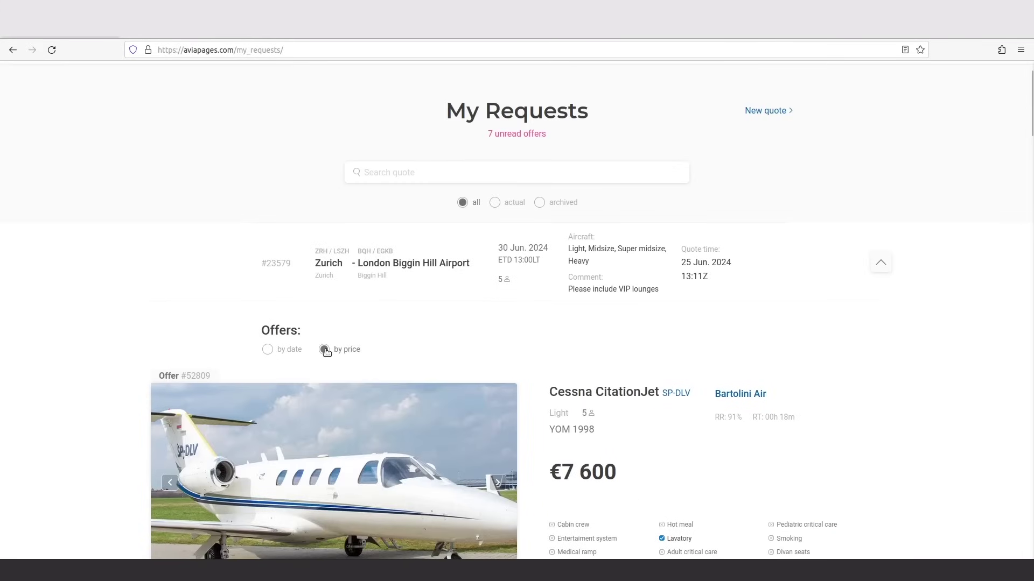
scroll(326, 353, "down", 5)
scroll(326, 353, "down", 4)
scroll(326, 352, "down", 3)
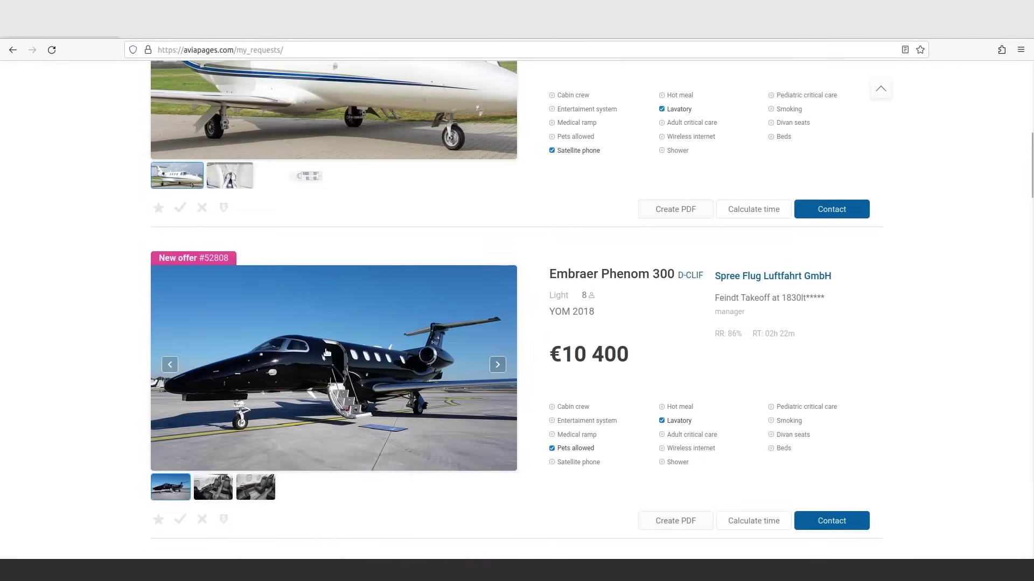
scroll(524, 320, "down", 5)
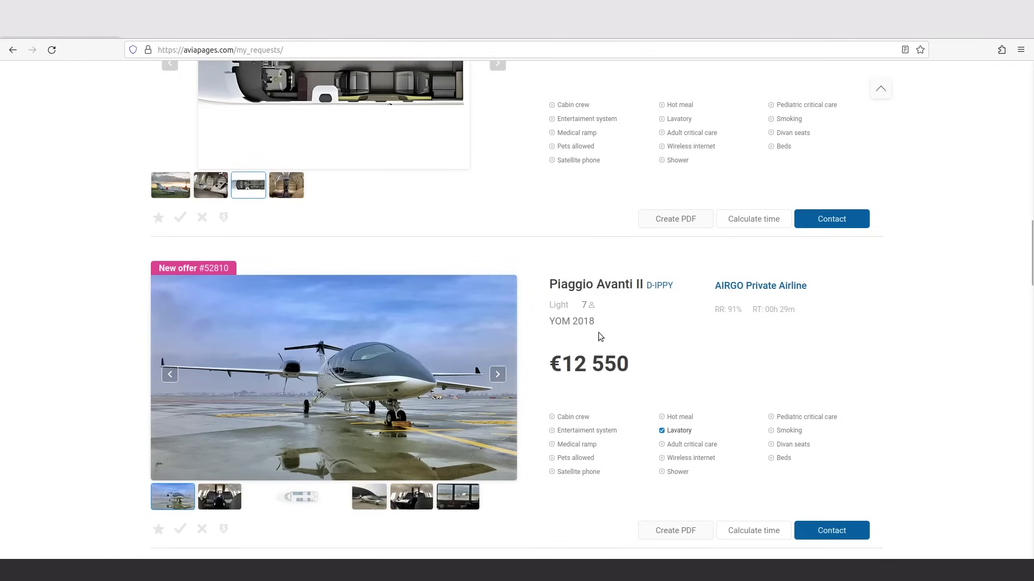
Browse the Piaggio Avanti II photos and show its cabin floorplan
left_click(498, 374)
left_click(498, 374)
left_click(498, 374)
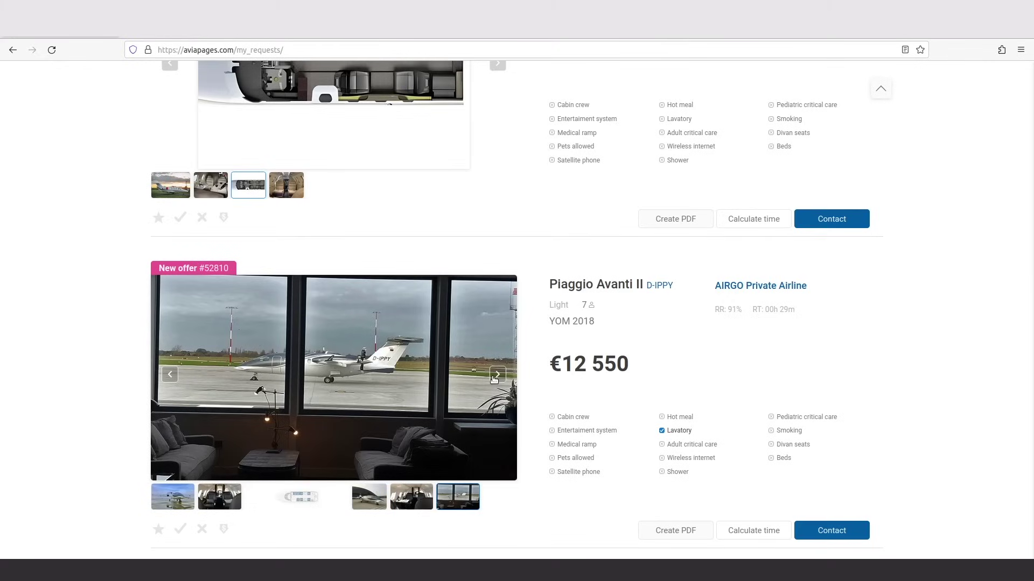
left_click(300, 497)
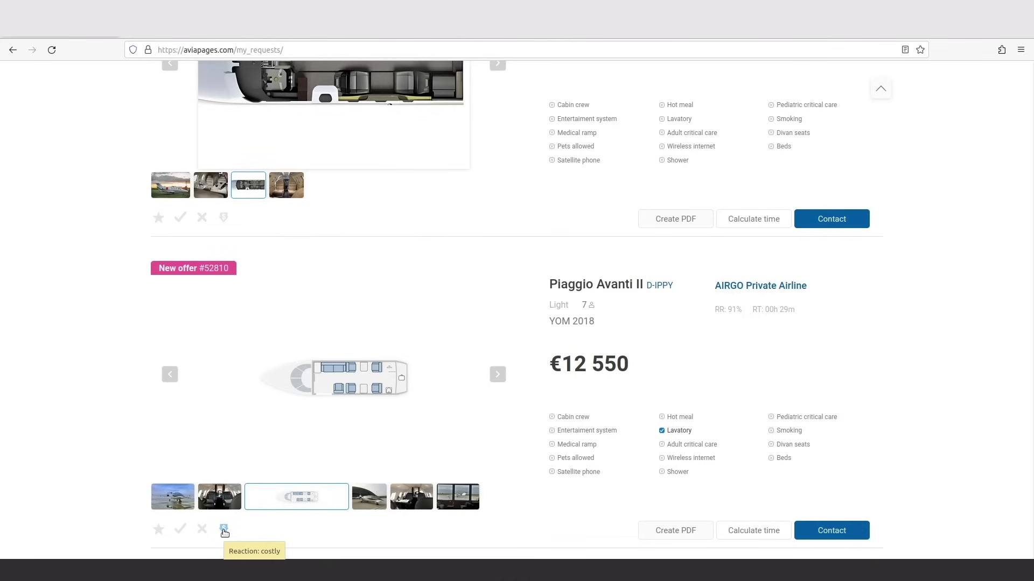
scroll(224, 532, "down", 4)
scroll(225, 532, "down", 2)
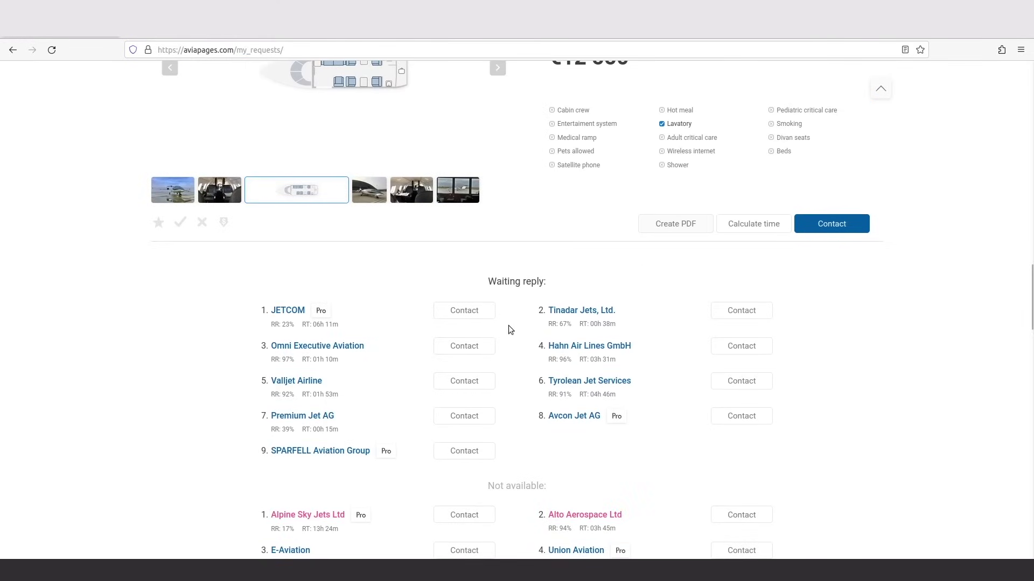
scroll(511, 372, "down", 2)
scroll(510, 373, "down", 2)
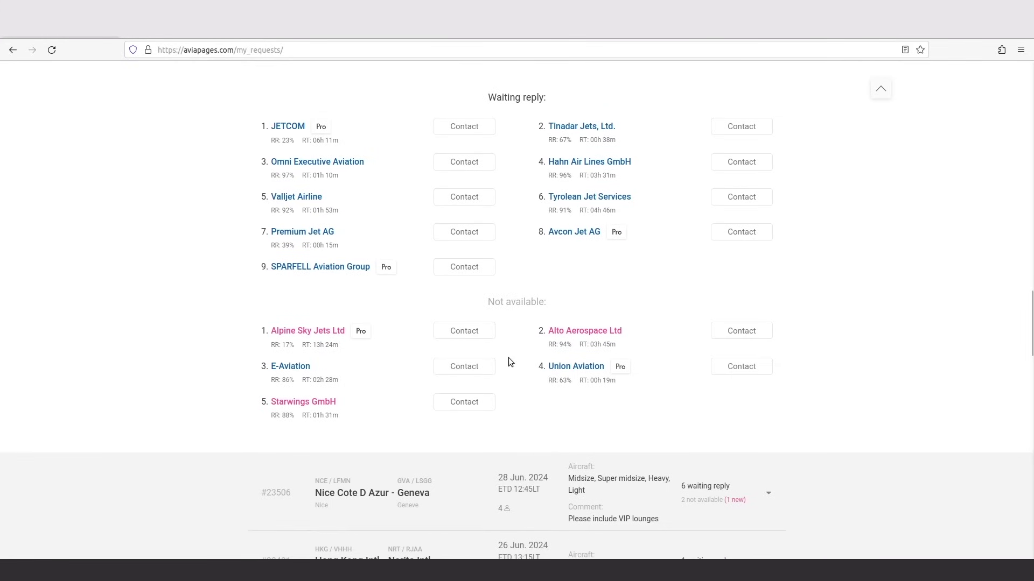
scroll(509, 358, "up", 4)
scroll(508, 358, "up", 1)
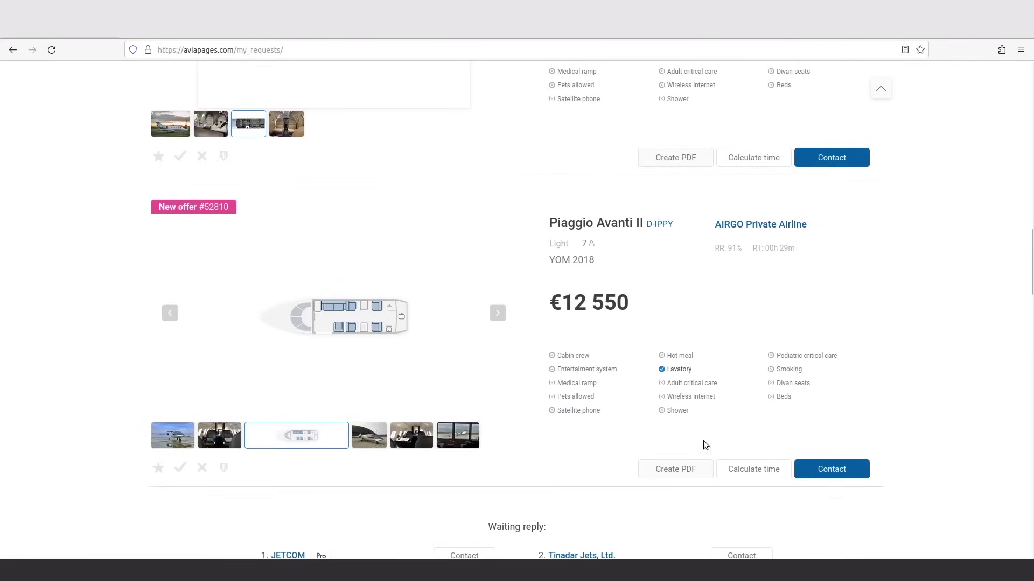
Generate a PDF of the Piaggio Avanti II offer priced at €15,500
left_click(672, 467)
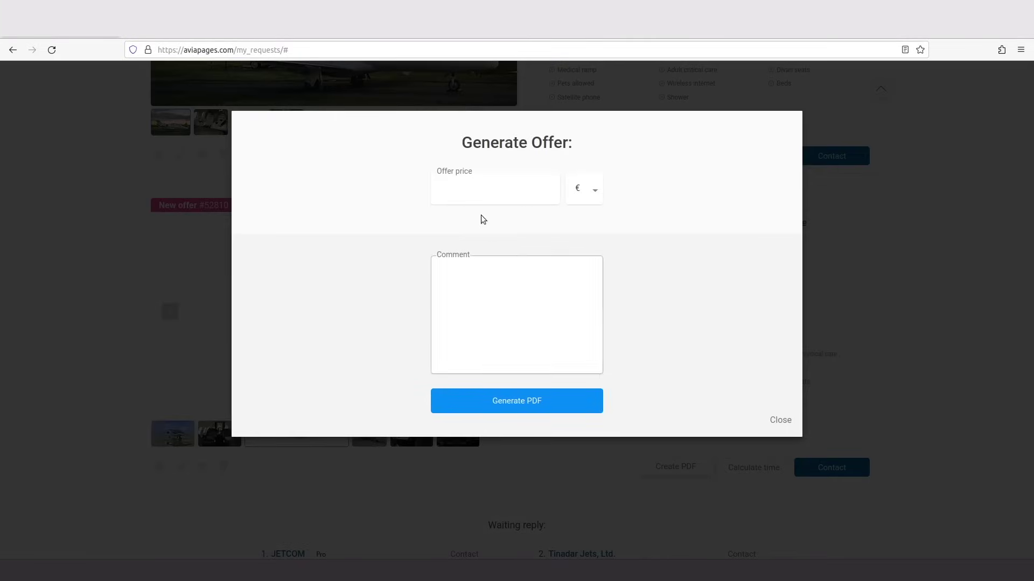
left_click(458, 185)
type("15500")
left_click(583, 189)
left_click(583, 189)
left_click(517, 401)
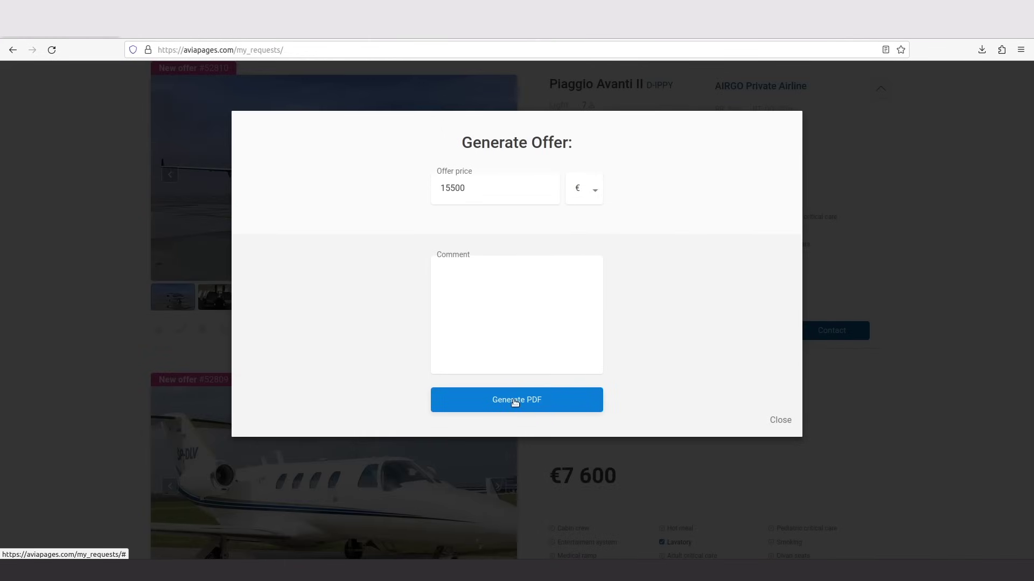